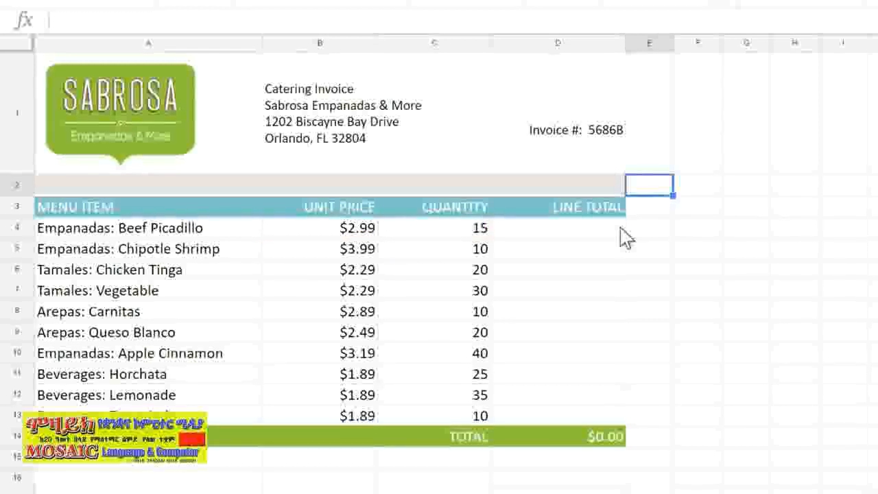
Enter the formula =B4*C4 in the first Line Total cell and fill it down through the last menu item row.
click(623, 236)
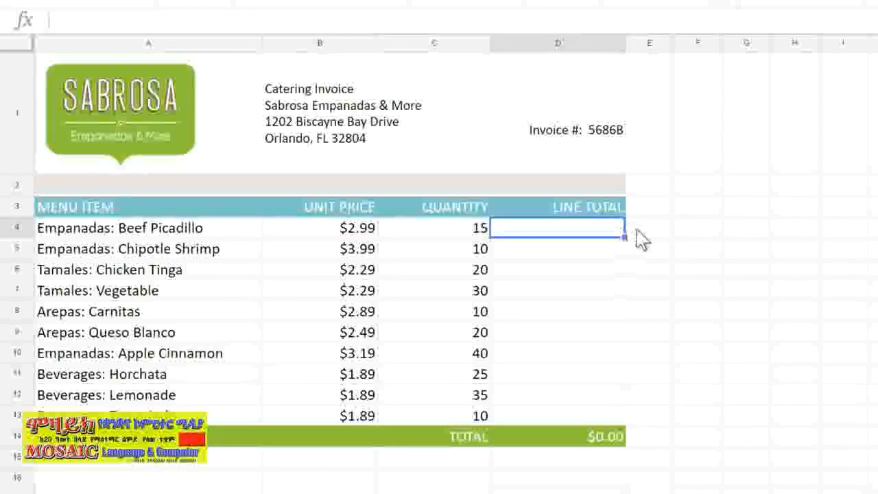
text(=)
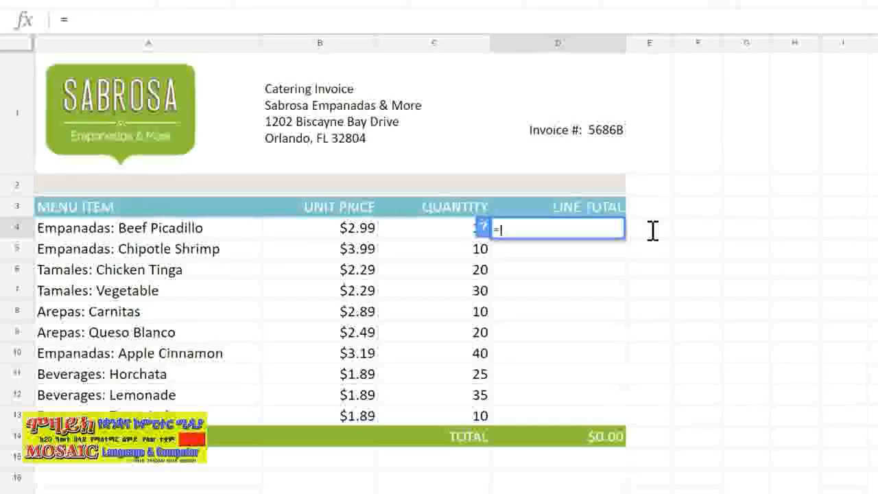
text(B4*C4)
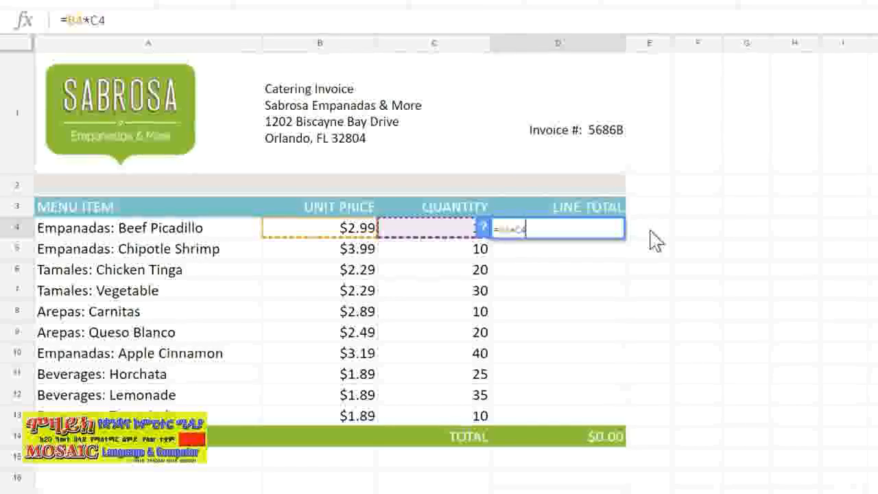
key(Return)
click(622, 233)
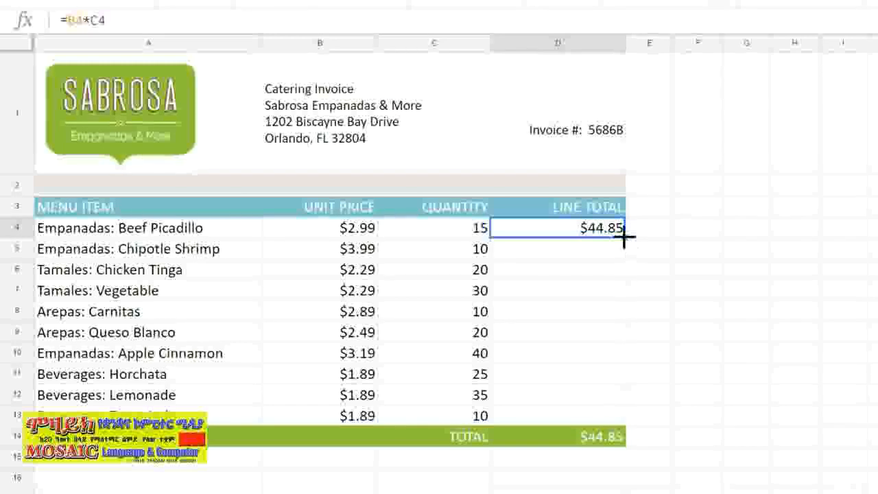
drag(624, 235, 629, 420)
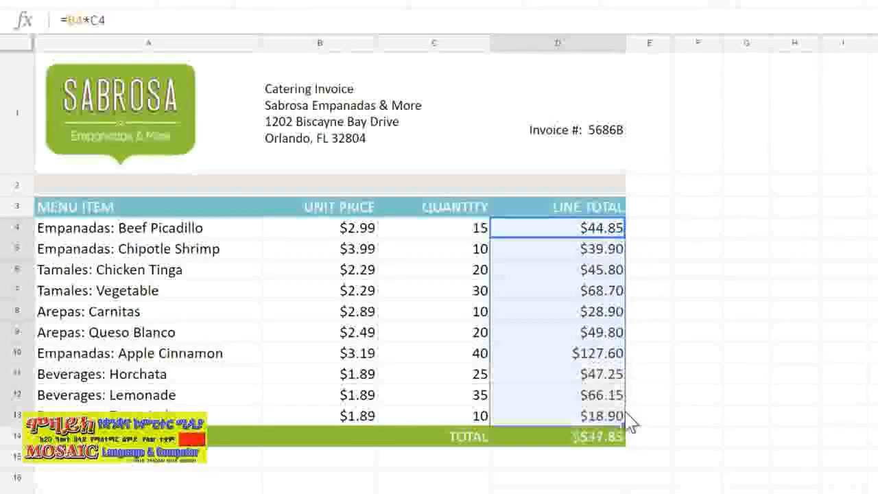
Inspect the copied Line Total formulas row by row to see how their cell references shift.
click(625, 254)
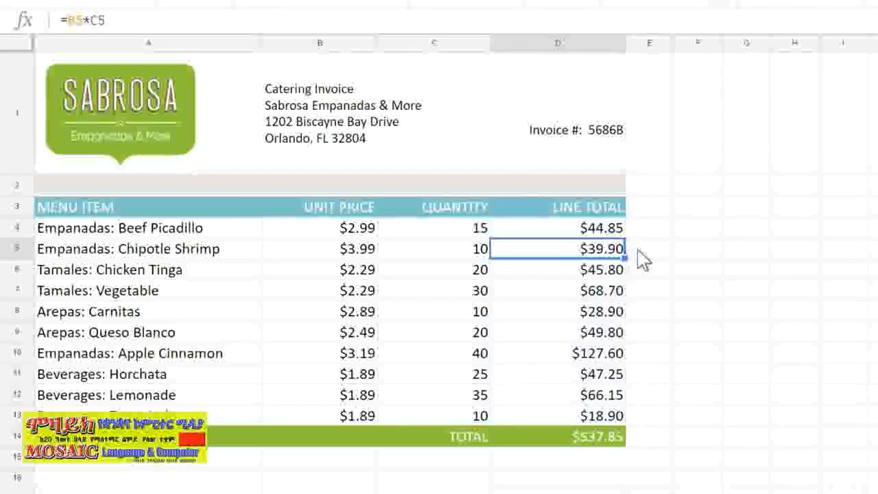
key(Return)
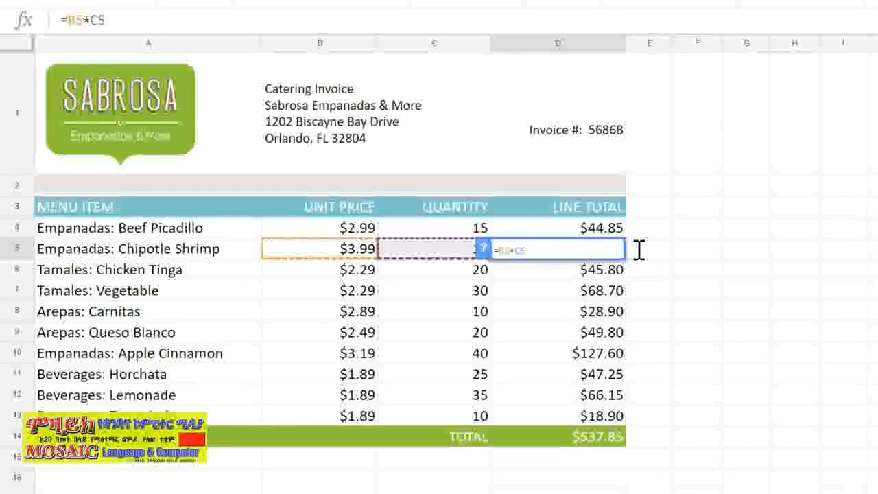
key(Return)
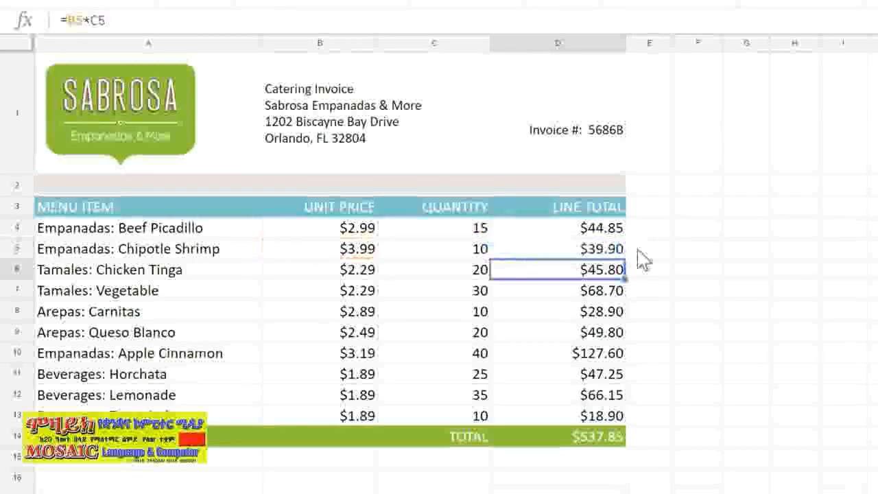
key(Return)
key(Return)
key(Return)
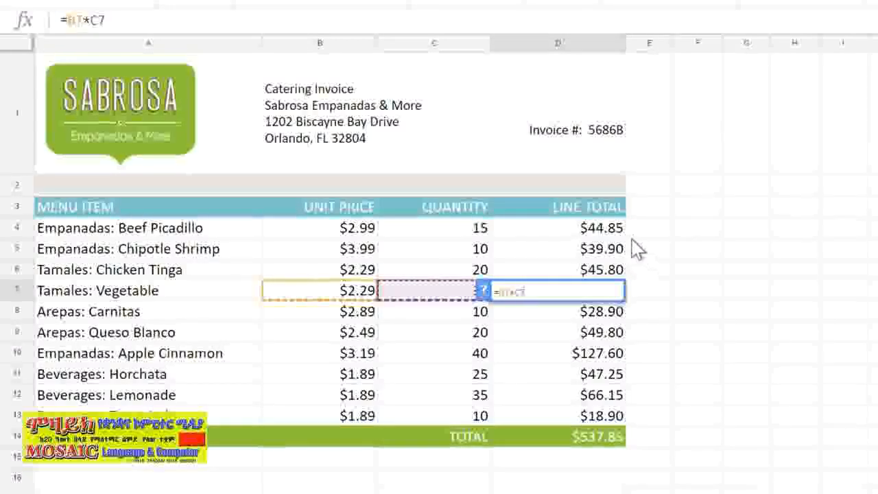
click(619, 230)
key(Return)
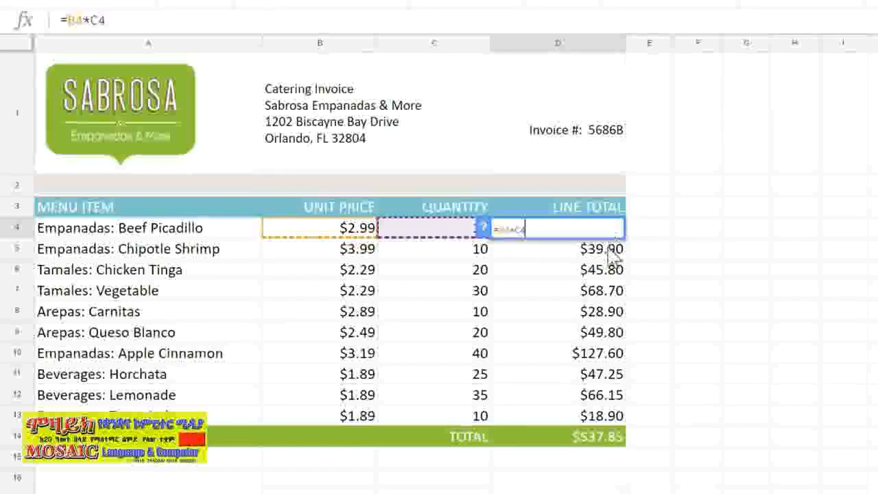
key(Return)
key(Return)
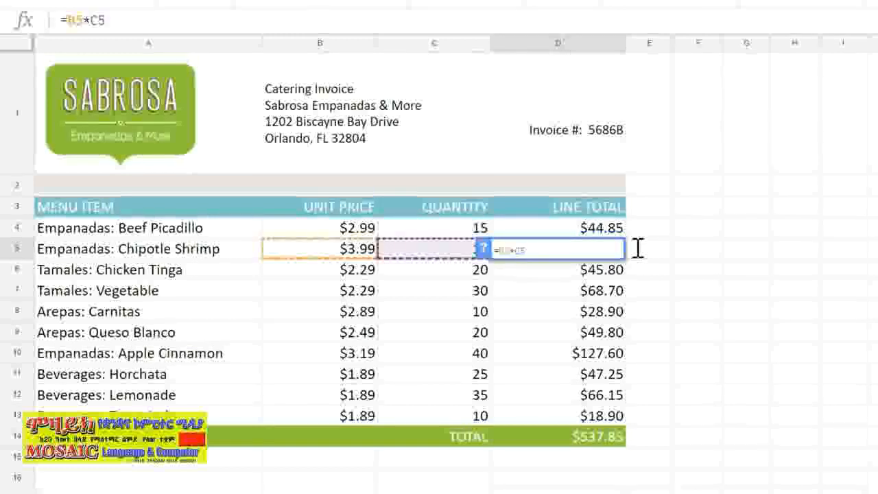
key(Return)
key(Return)
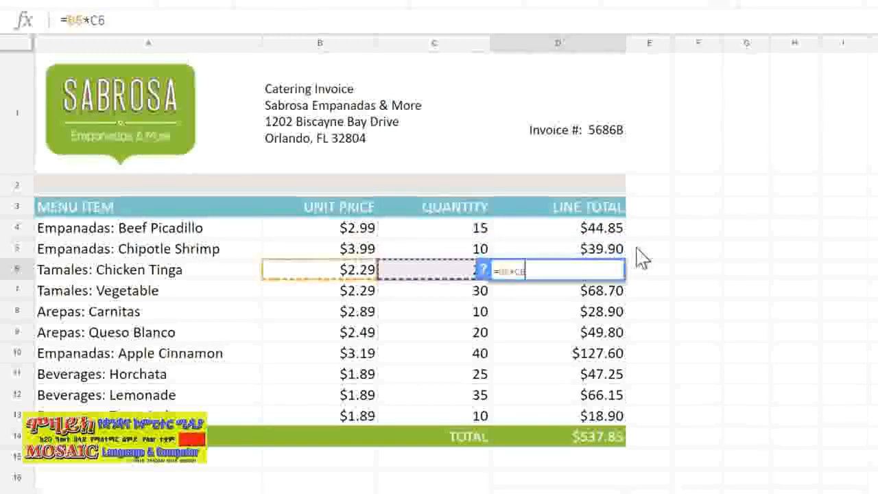
key(Return)
key(Return)
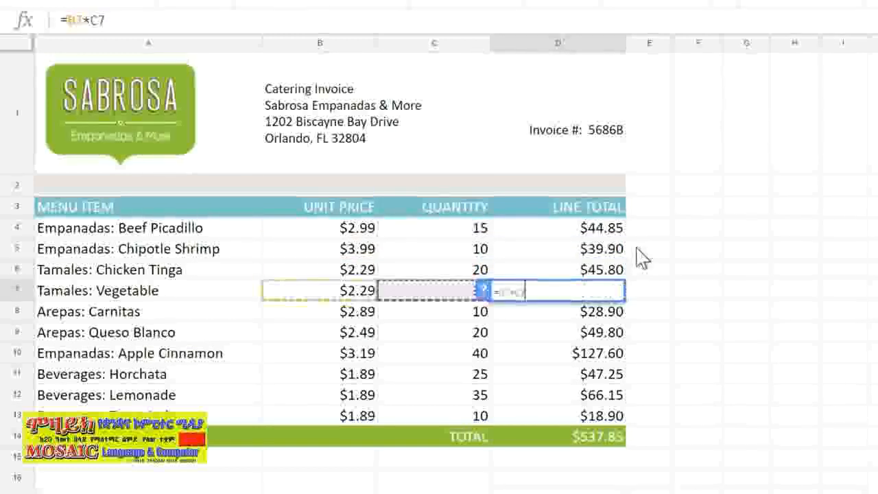
key(Return)
key(Return)
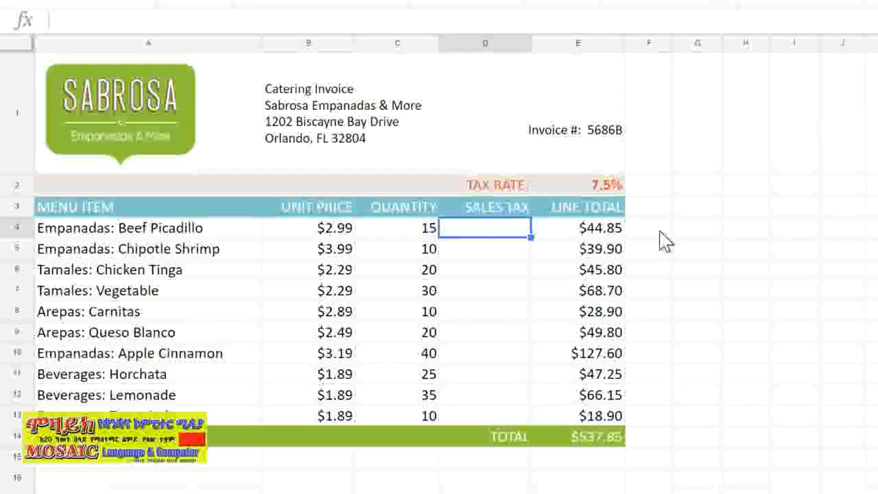
Enter the formula =(B4*C4)*E2 in the first Sales Tax cell.
text(=(B4)
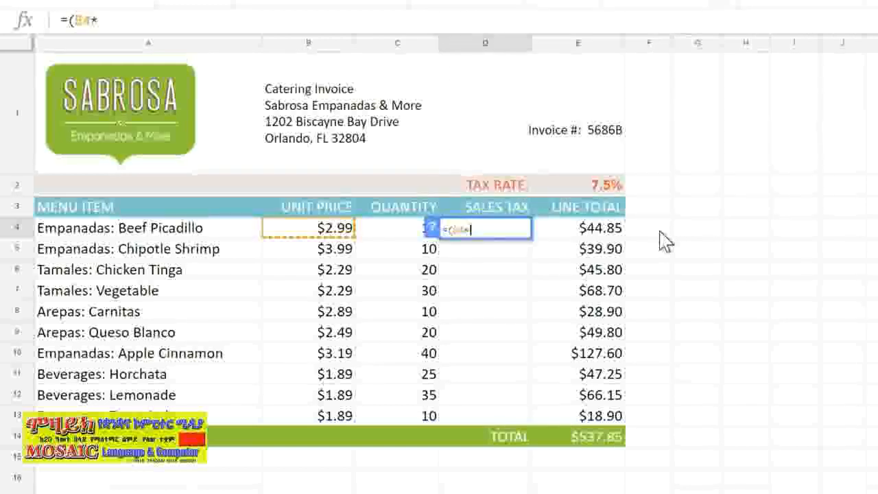
text(*C4)*E2)
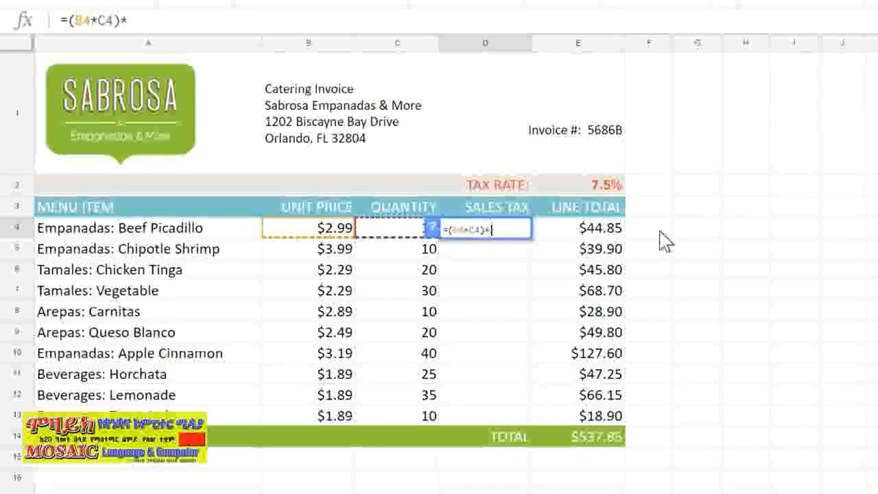
key(Return)
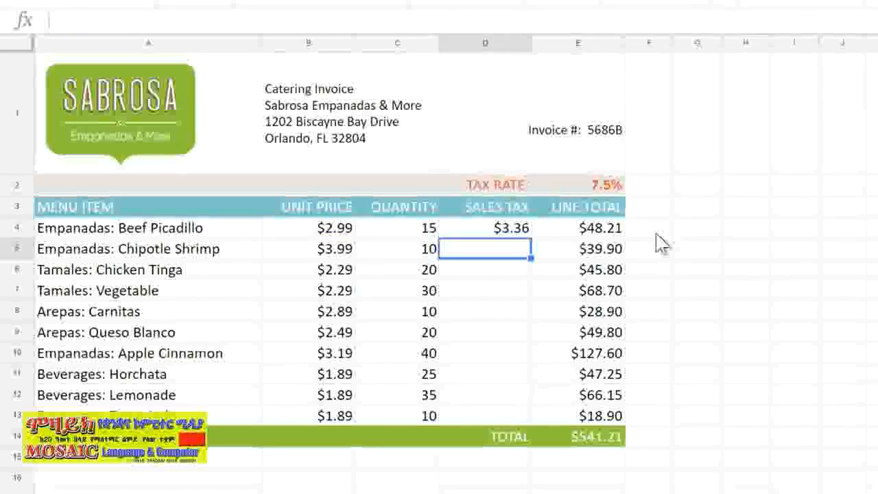
Fill the Sales Tax formula down through the last menu item row.
click(528, 234)
drag(531, 237, 532, 422)
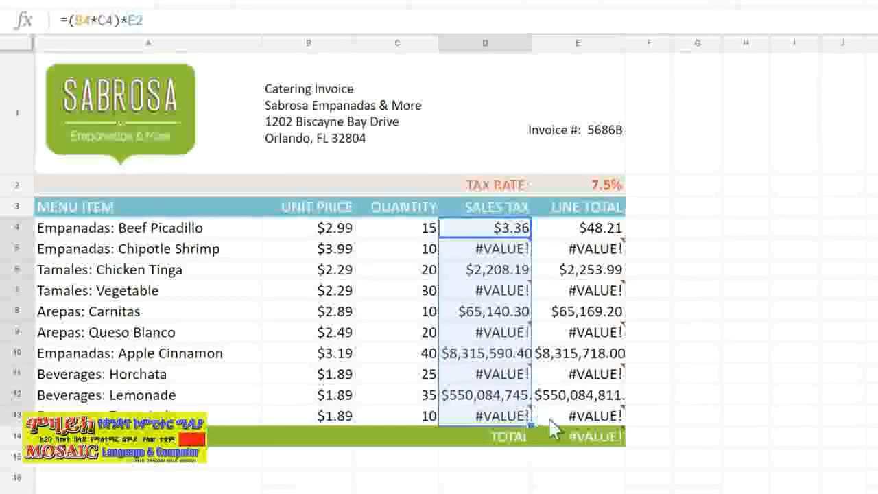
click(634, 420)
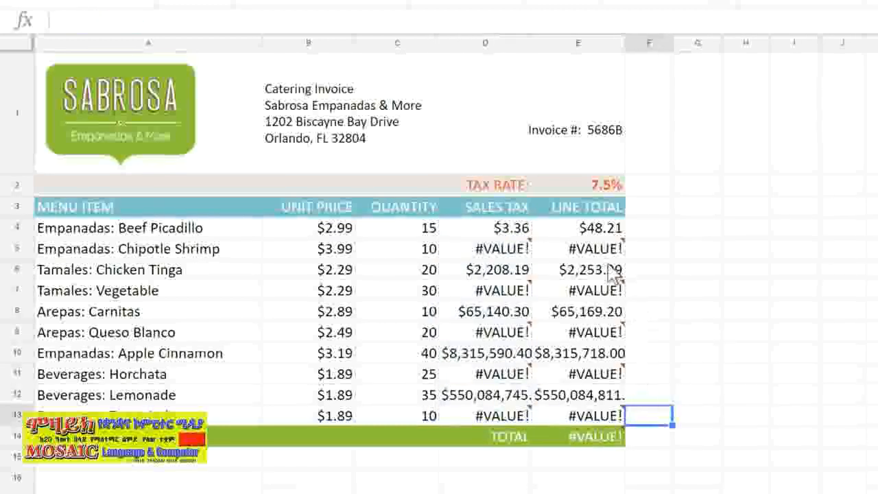
Inspect the filled Sales Tax formulas row by row to examine how the tax rate reference shifts.
double_click(525, 230)
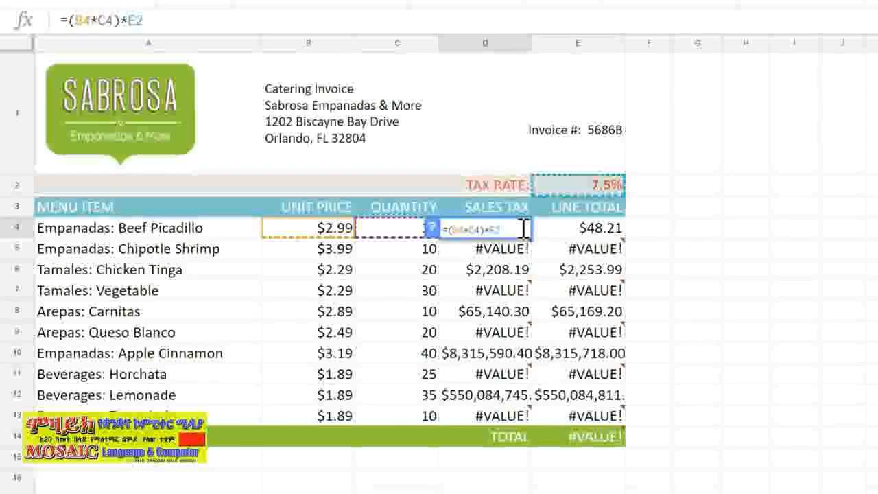
key(Return)
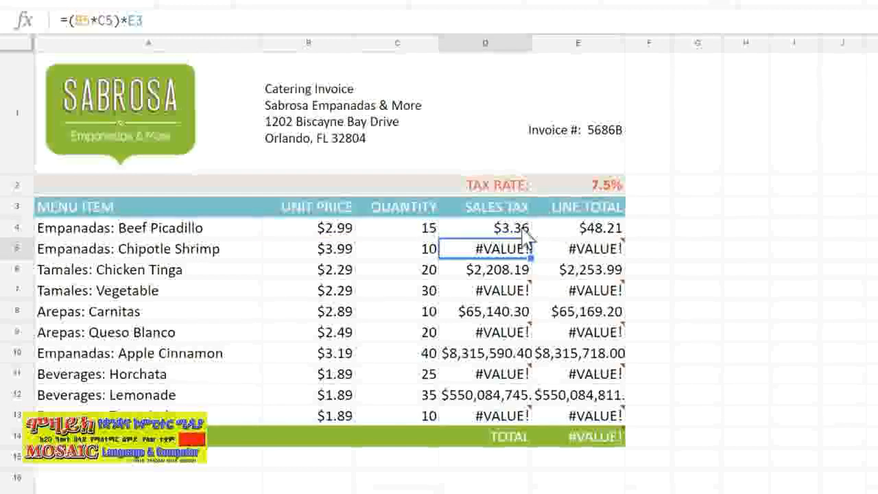
key(Return)
key(Return)
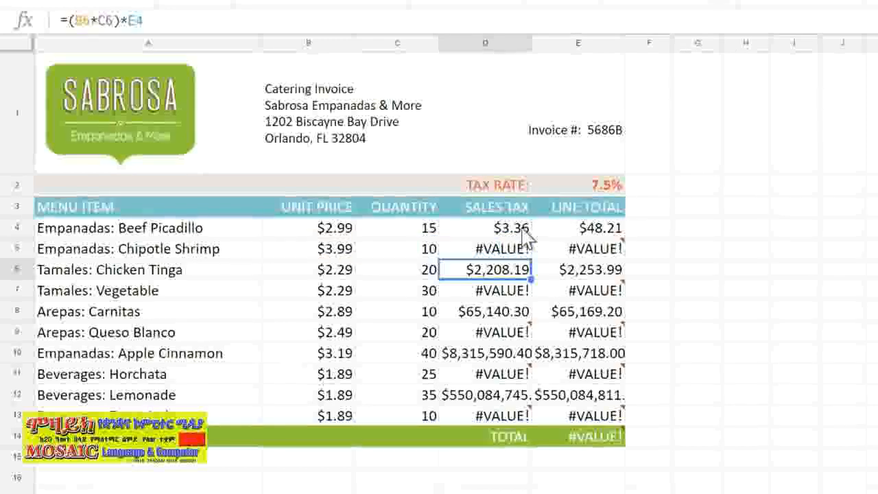
key(Return)
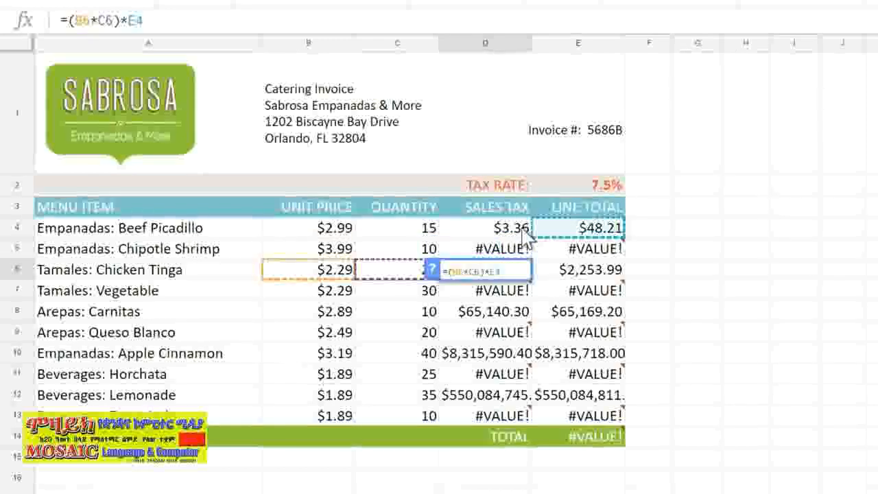
key(Return)
key(Return)
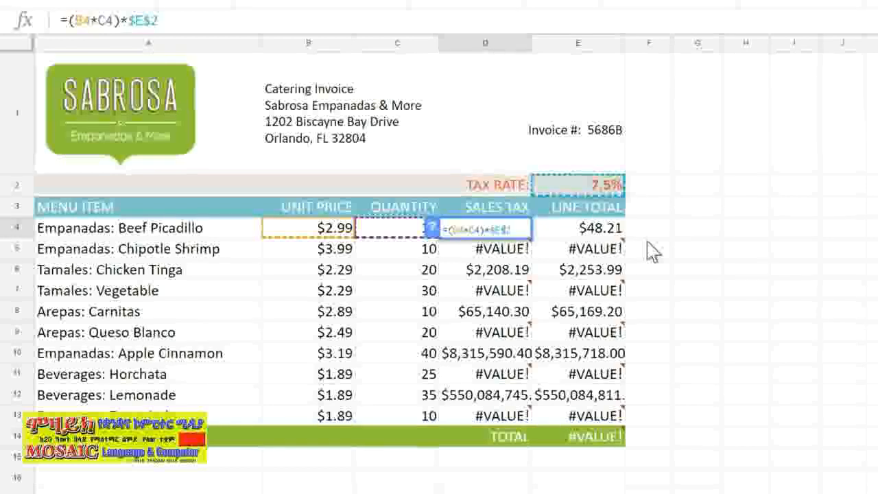
Make the tax rate reference absolute as $E$2 in the first Sales Tax formula and fill it down the column.
key(Return)
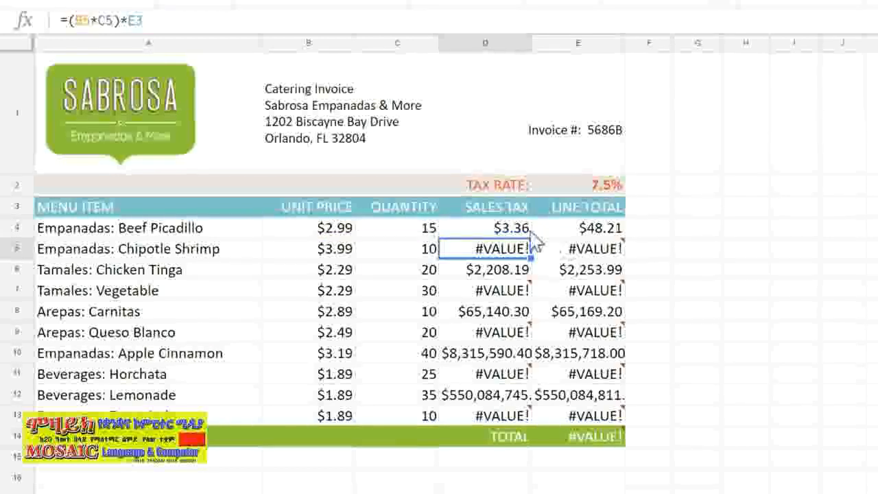
drag(534, 302, 528, 415)
click(676, 382)
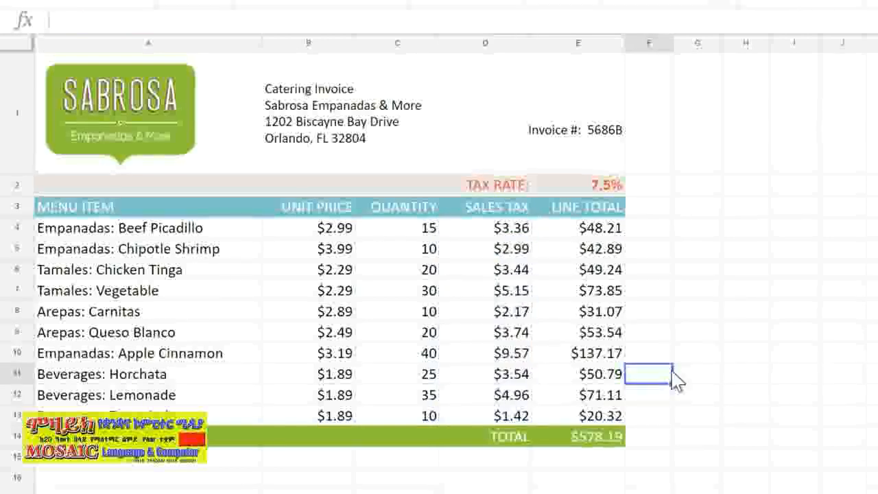
Inspect the refilled Sales Tax formulas row by row for the $E$2 reference.
click(522, 251)
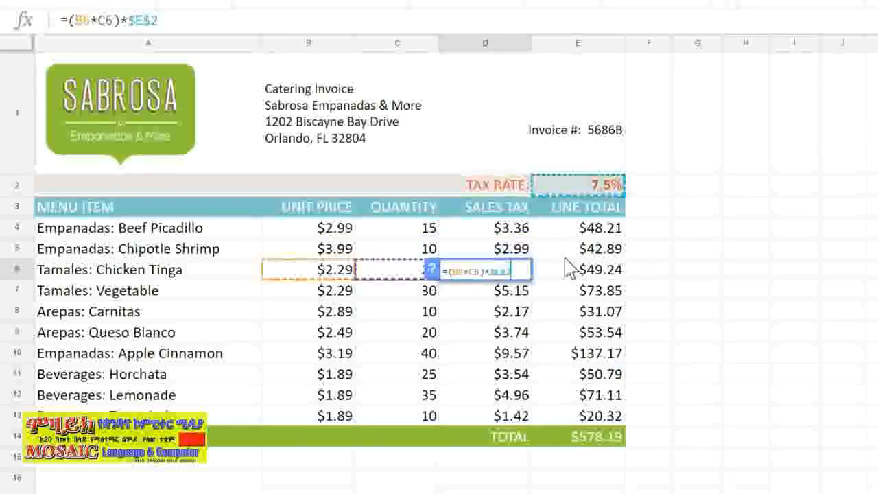
key(Return)
key(Return)
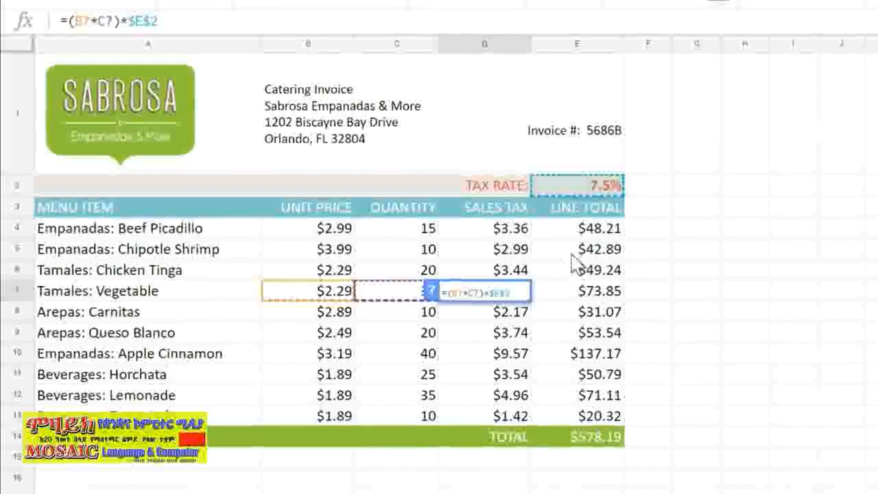
click(652, 196)
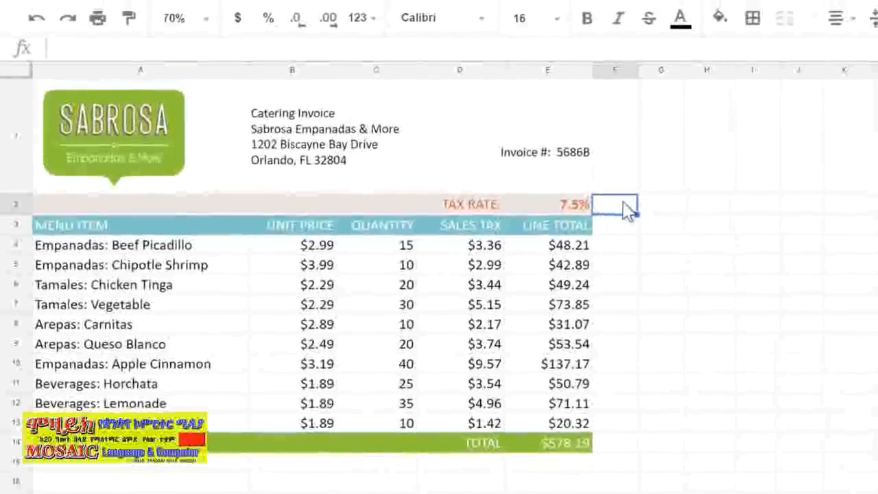